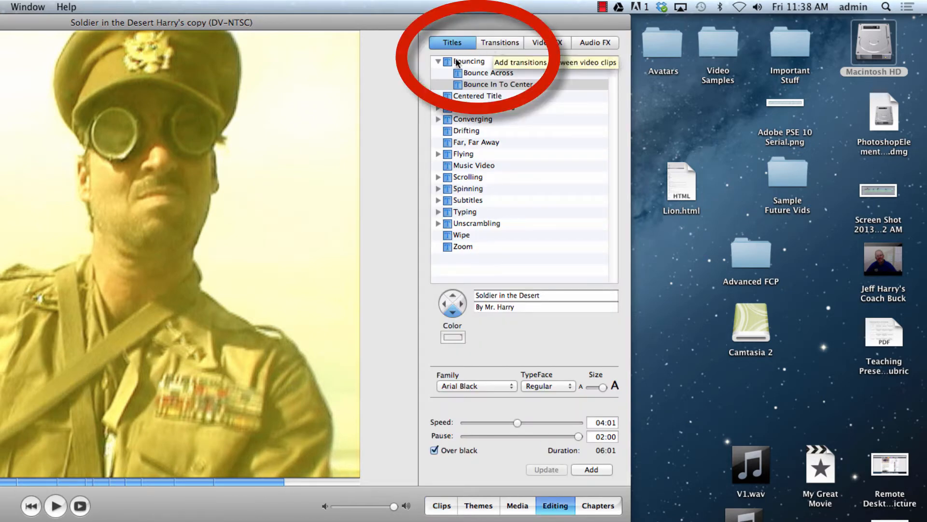
# Step: Choose the Centered Title style and clear the "Starring" and "Me" lines from its text
pyautogui.click(439, 61)
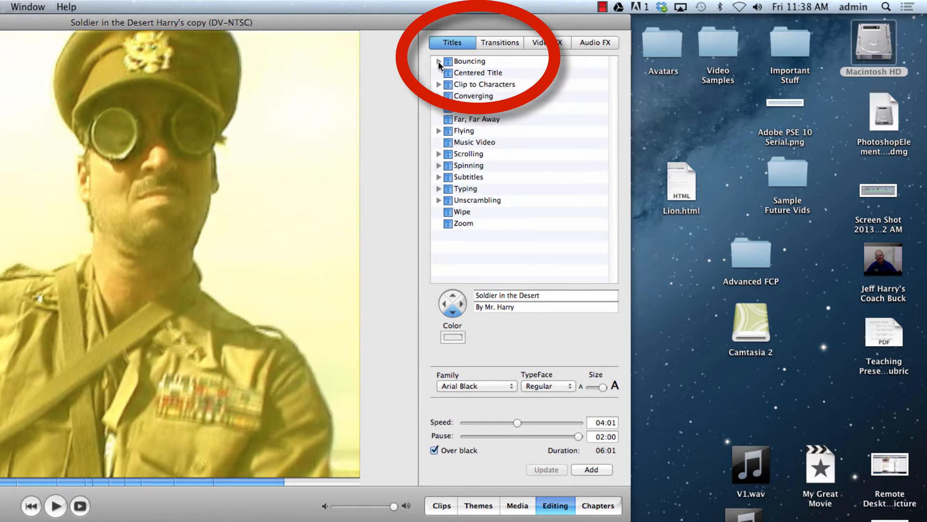
pyautogui.click(466, 72)
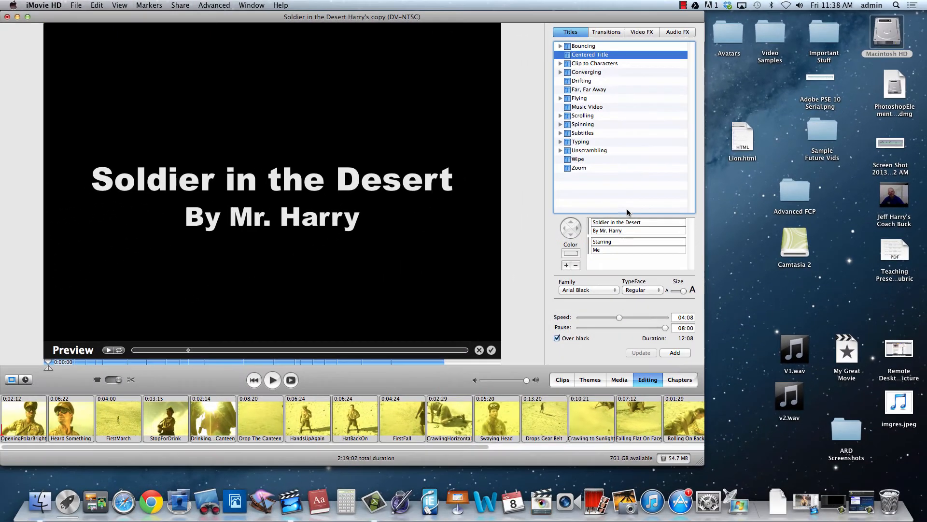
pyautogui.click(608, 252)
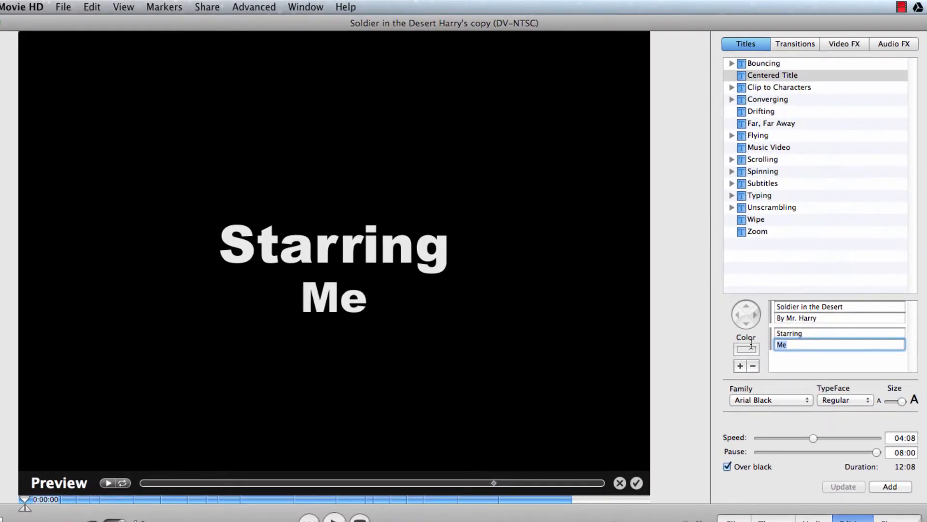
pyautogui.press('BackSpace')
pyautogui.press('BackSpace')
pyautogui.moveTo(811, 334); pyautogui.dragTo(752, 338)
pyautogui.press('BackSpace')
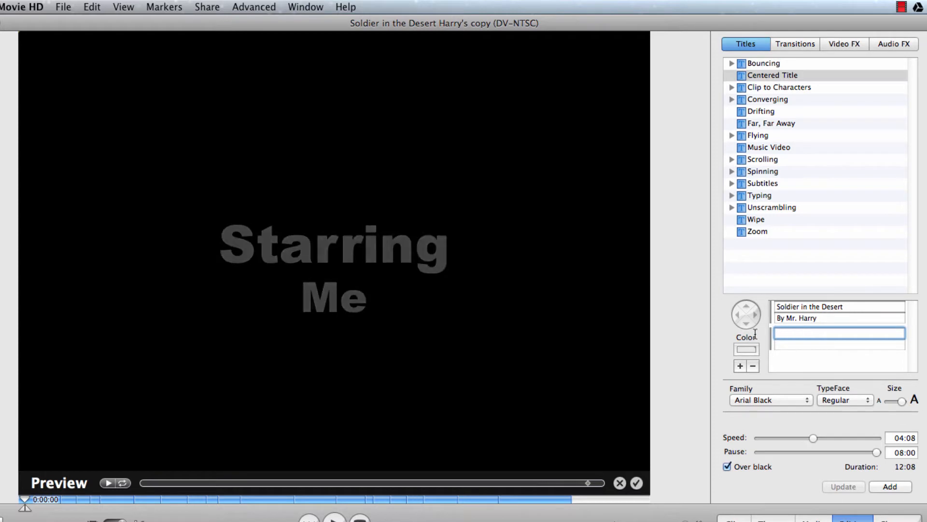
pyautogui.click(829, 318)
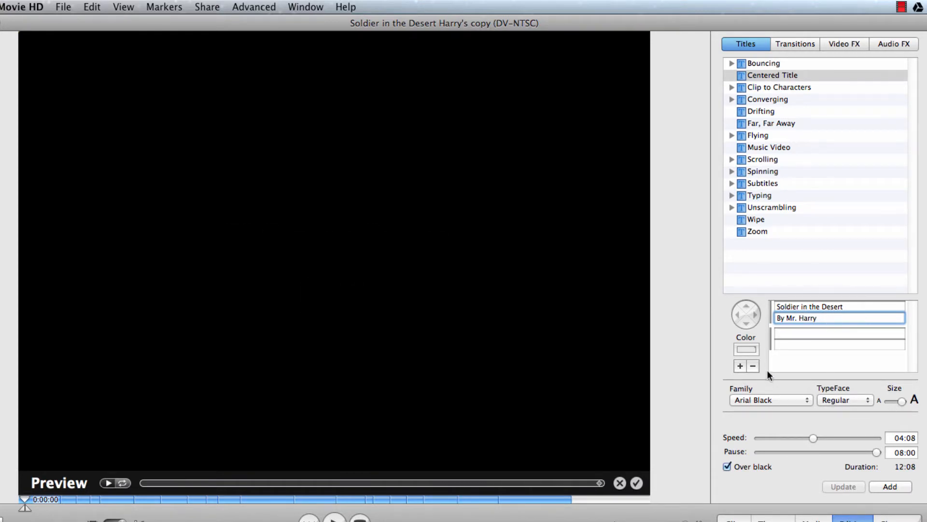
# Step: Preview the title without Over black, restore that option, and set the speed to 05:10 and the pause to 03:12
pyautogui.click(727, 466)
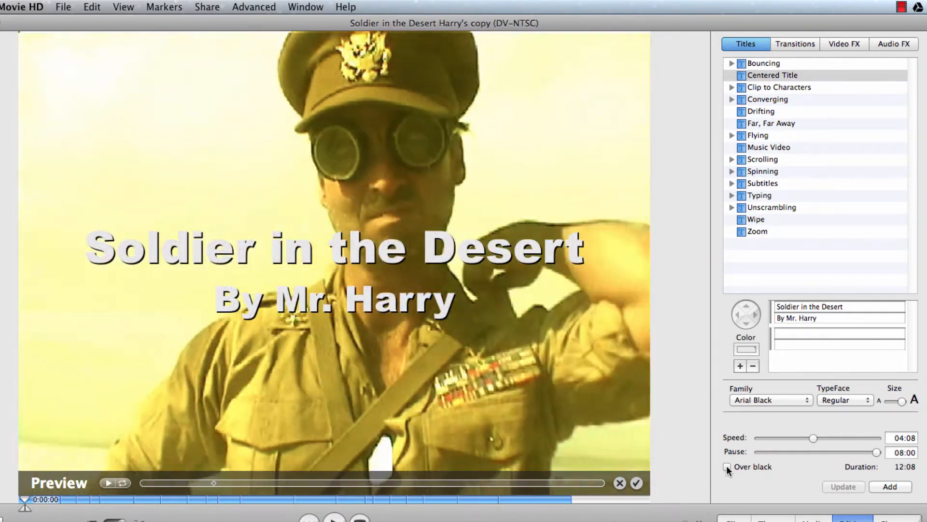
pyautogui.click(726, 466)
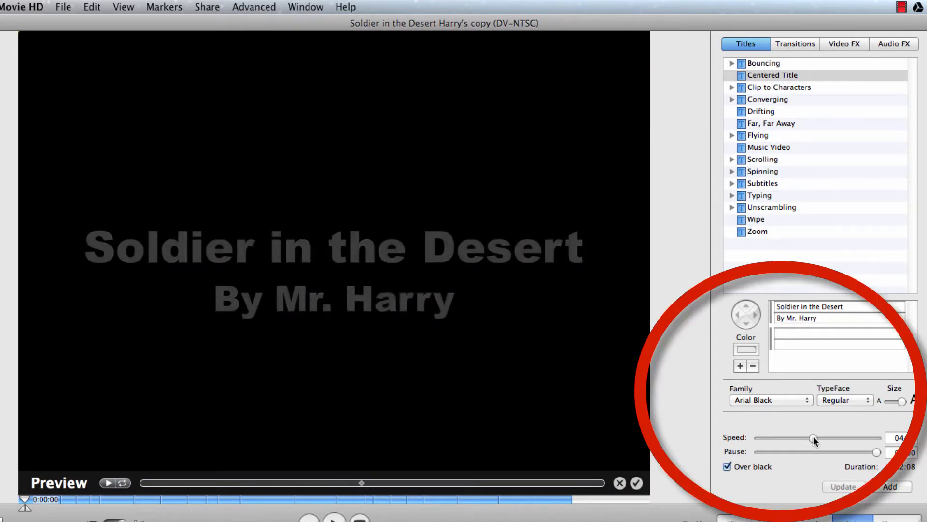
pyautogui.moveTo(813, 436); pyautogui.dragTo(778, 437)
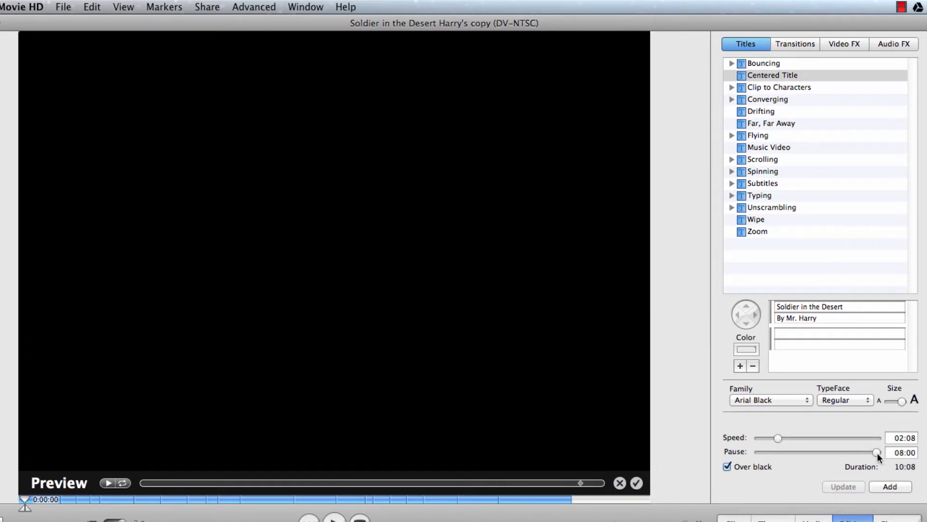
pyautogui.moveTo(876, 452); pyautogui.dragTo(850, 451)
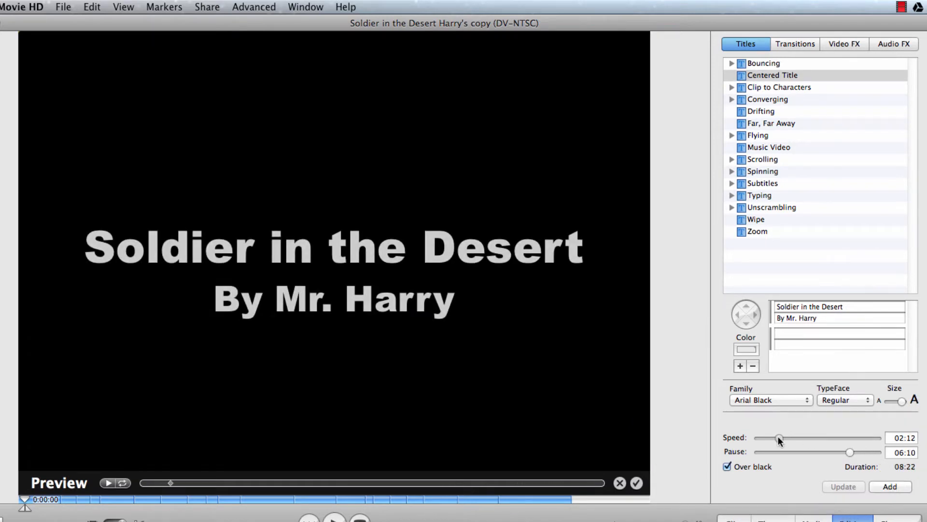
pyautogui.moveTo(778, 437); pyautogui.dragTo(796, 437)
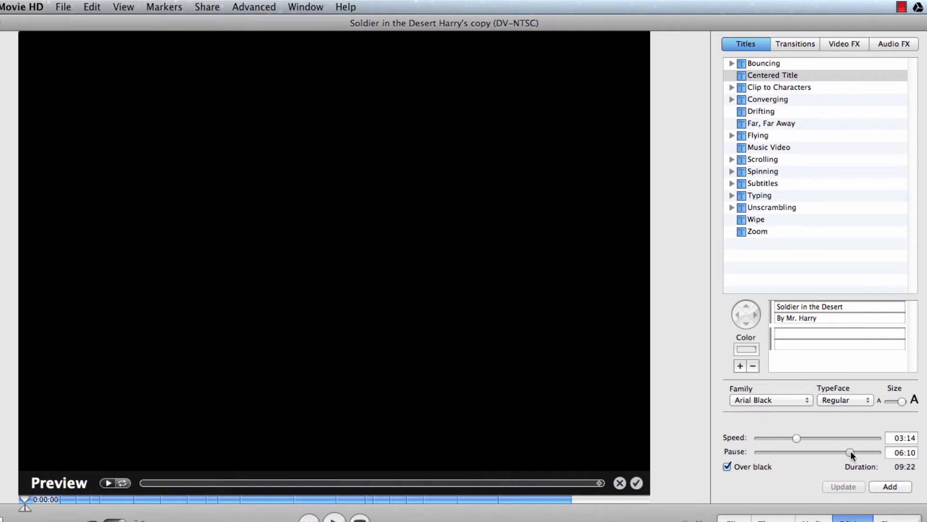
pyautogui.moveTo(850, 451); pyautogui.dragTo(804, 451)
pyautogui.moveTo(795, 436); pyautogui.dragTo(830, 437)
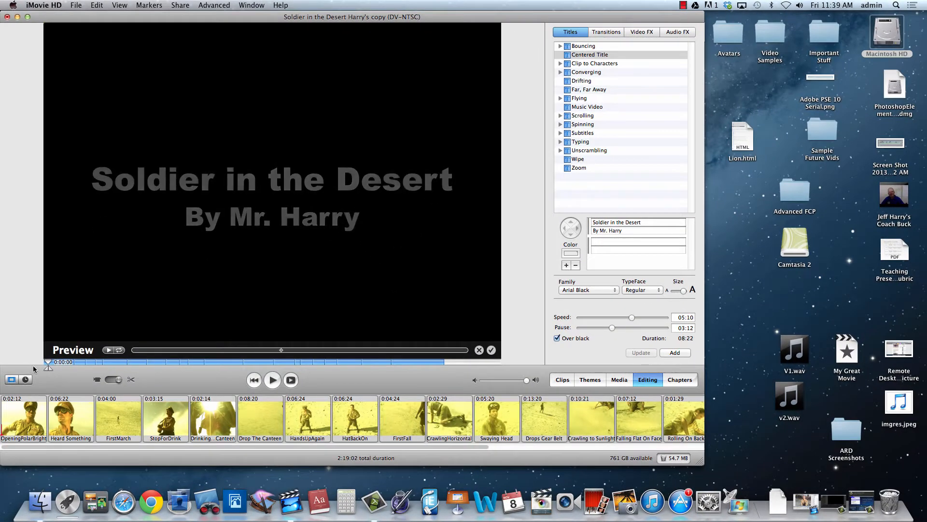
# Step: In the timeline view, select all the music and voice clips and lock them to the video at their positions
pyautogui.click(24, 380)
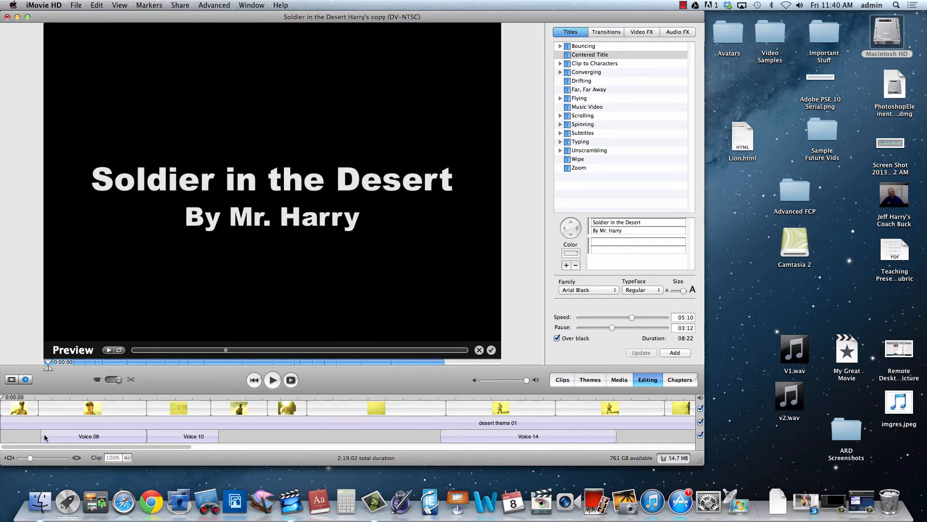
pyautogui.moveTo(30, 458); pyautogui.dragTo(19, 458)
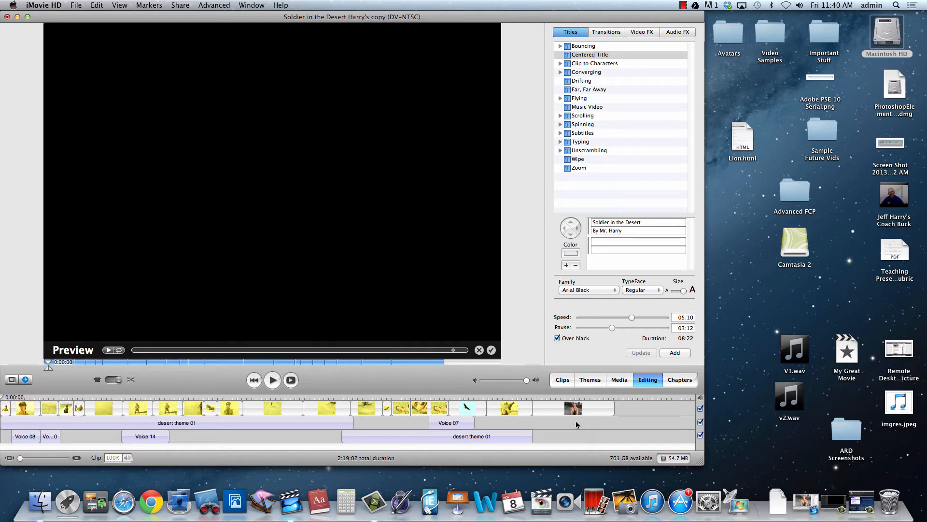
pyautogui.moveTo(575, 418); pyautogui.dragTo(7, 444)
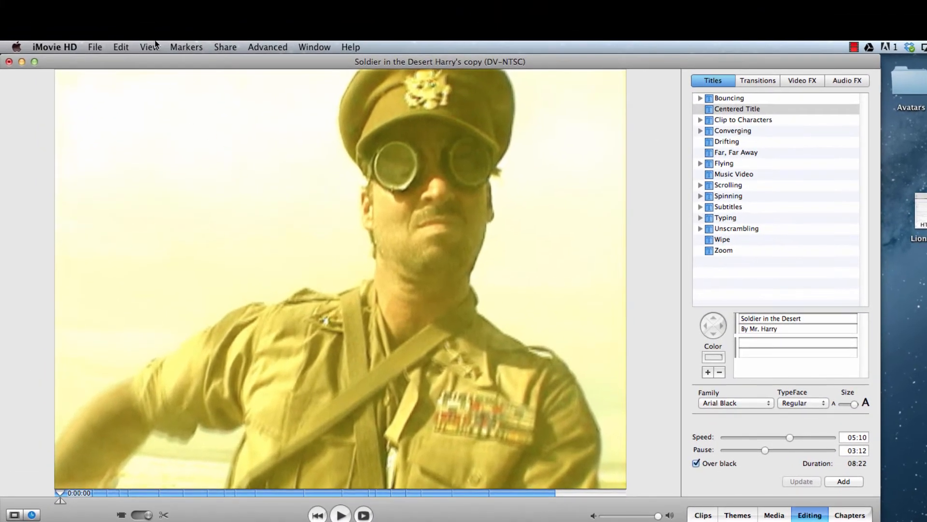
pyautogui.click(261, 47)
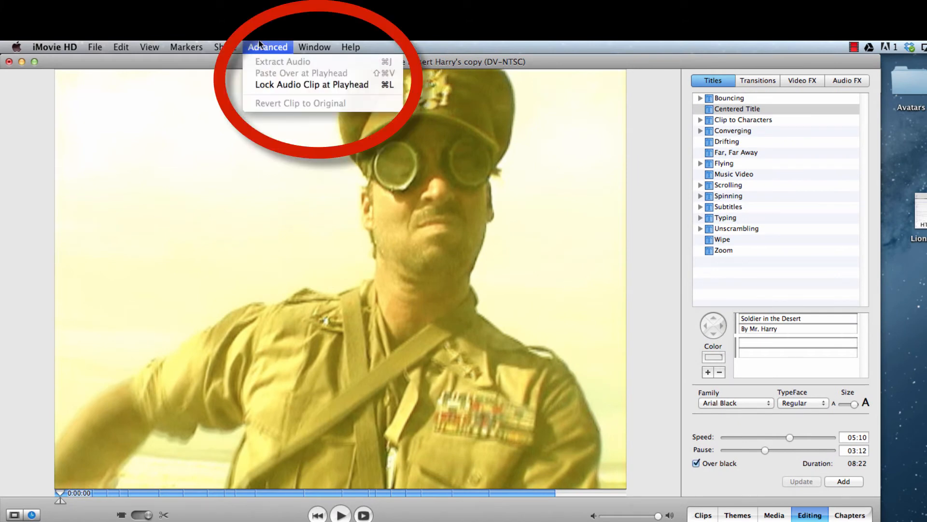
pyautogui.click(284, 85)
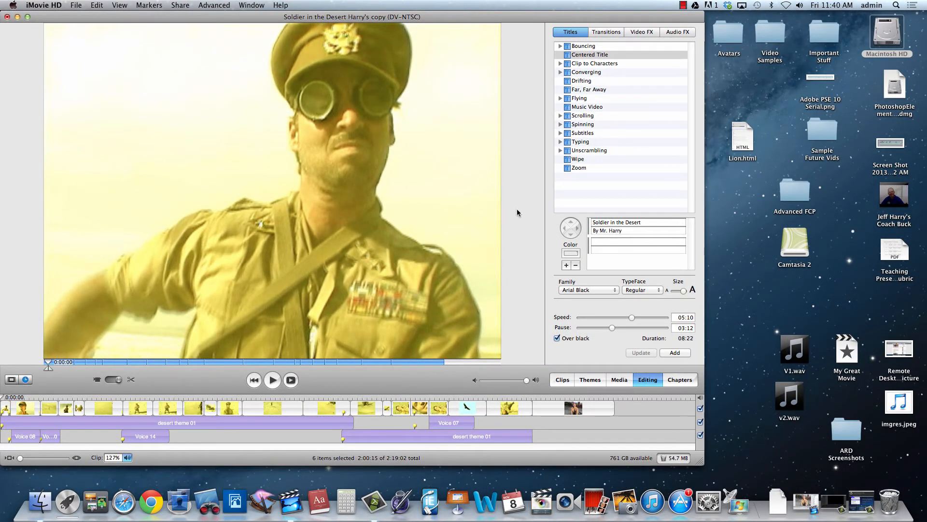
# Step: Insert the centered title before the first clip of the movie and return to the clip view
pyautogui.click(585, 57)
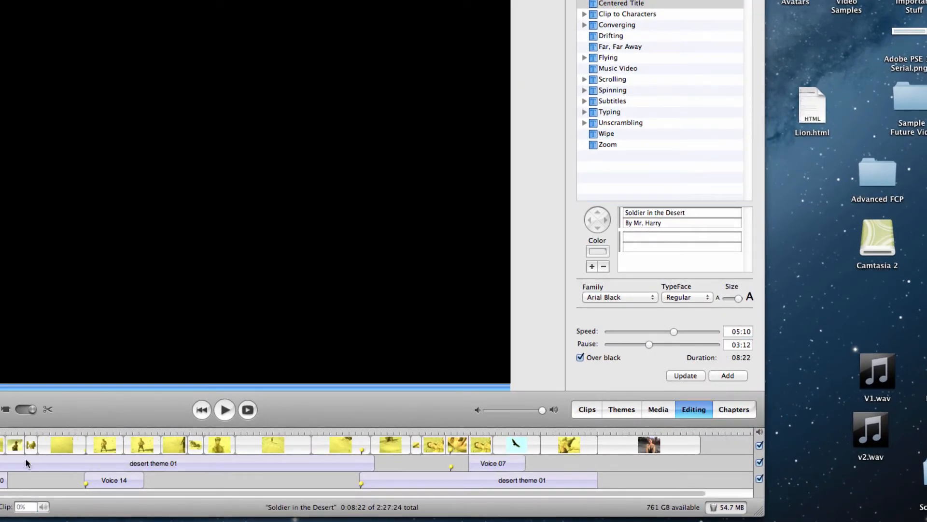
pyautogui.click(0, 409)
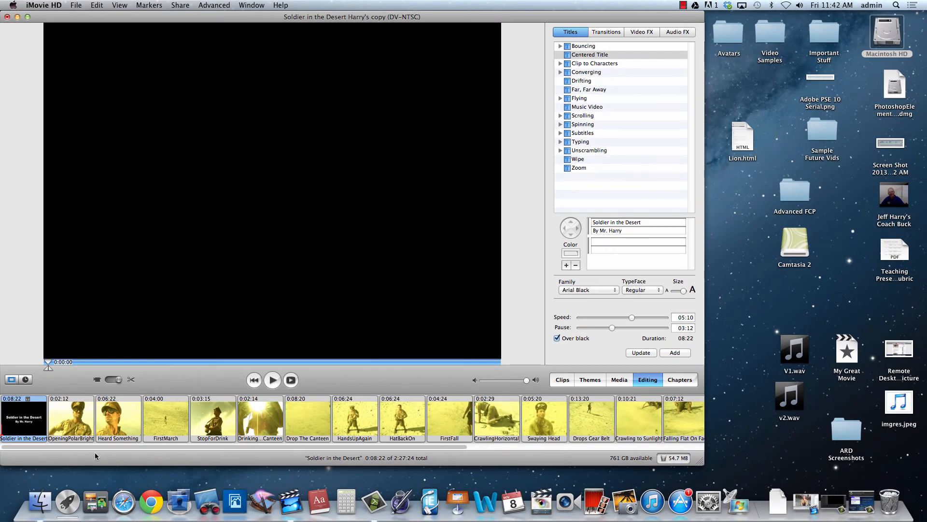
# Step: Place the unused Struggling Bug clip at the end of the movie and trim its end to a length of 0:05:14
pyautogui.moveTo(281, 447); pyautogui.dragTo(587, 444)
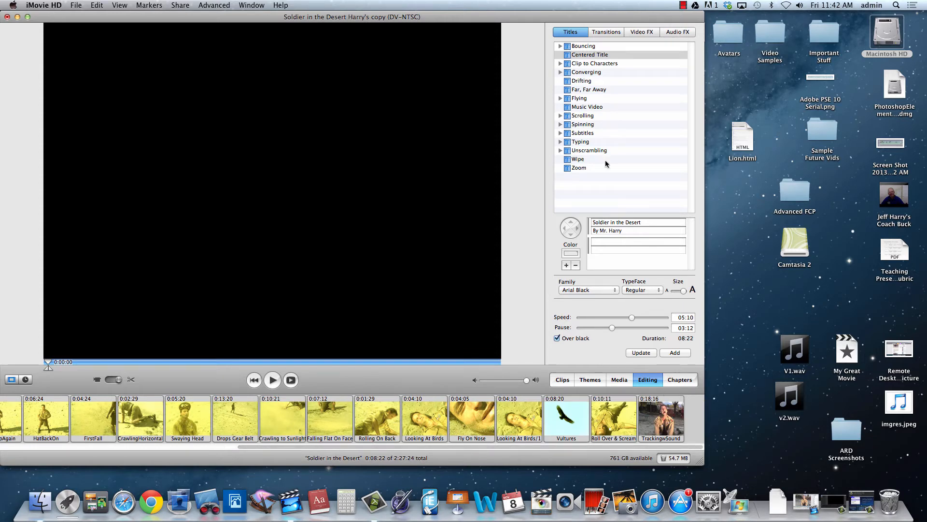
pyautogui.click(561, 381)
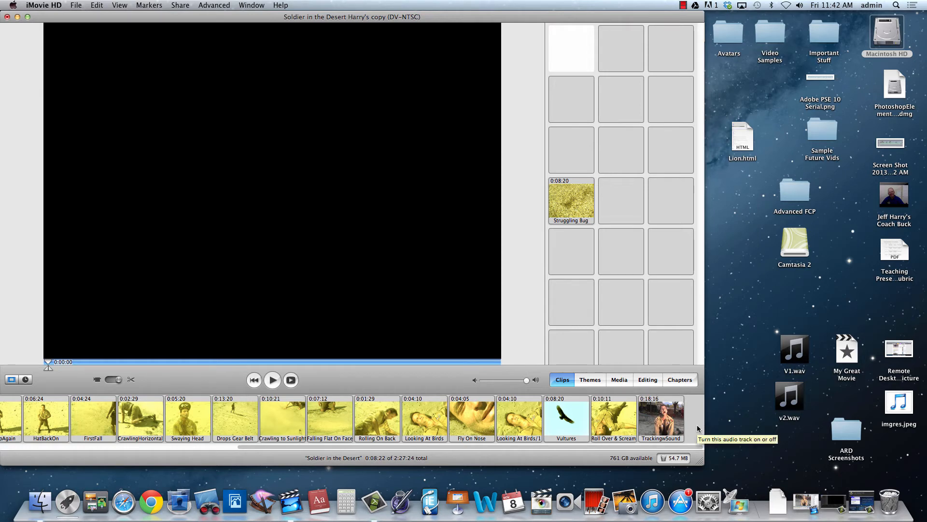
pyautogui.click(562, 202)
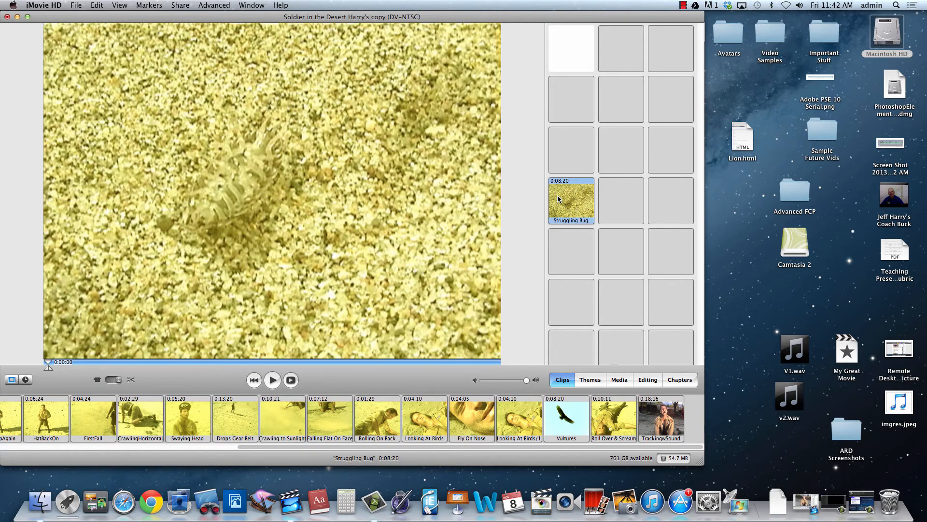
pyautogui.moveTo(558, 198); pyautogui.dragTo(684, 425)
pyautogui.moveTo(610, 445); pyautogui.dragTo(682, 445)
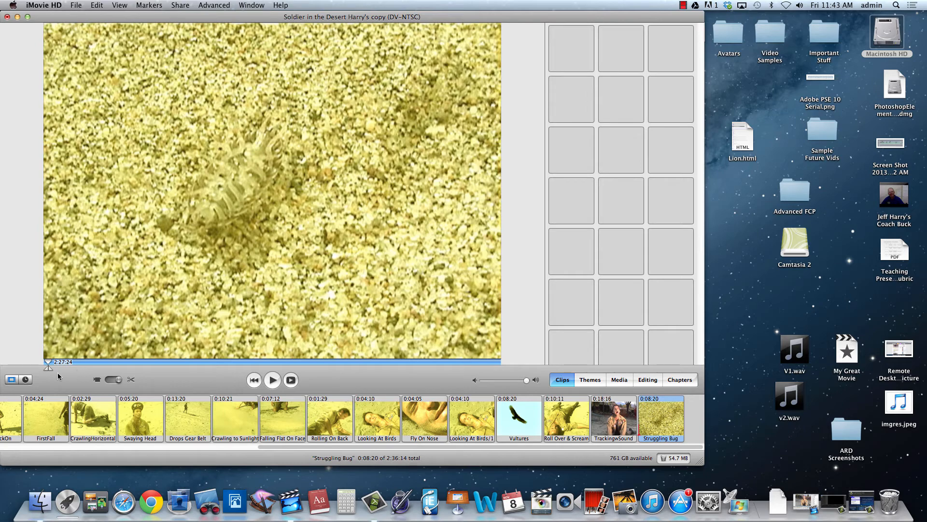
pyautogui.moveTo(50, 368)
pyautogui.mouseDown()
pyautogui.moveTo(489, 367)
pyautogui.moveTo(256, 364)
pyautogui.moveTo(332, 367)
pyautogui.mouseUp()
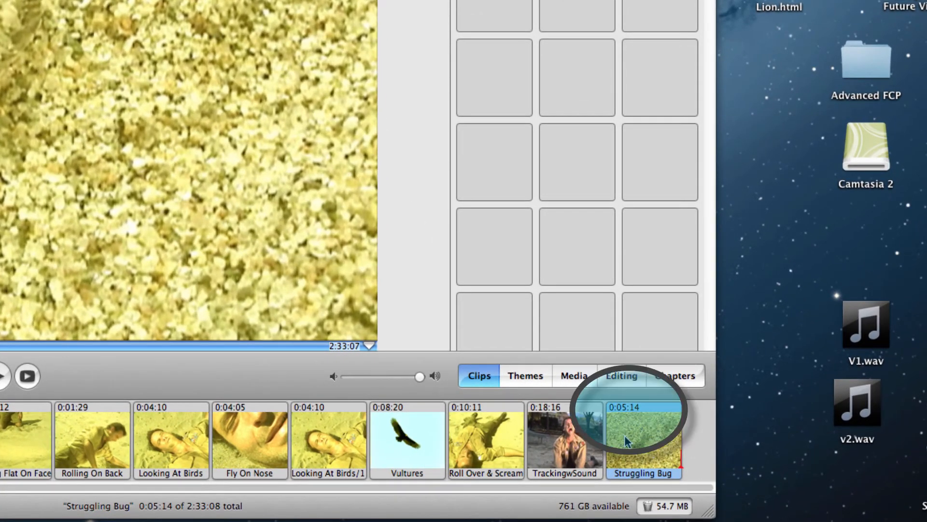
# Step: Choose the Rolling Credits title style and change the first credit's second line to "Edited By" followed by the editor's name
pyautogui.click(619, 376)
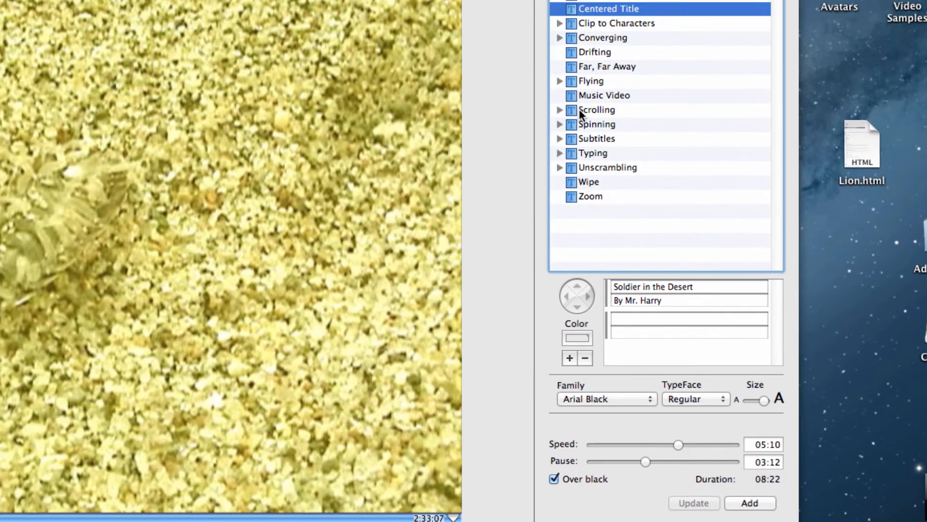
pyautogui.click(557, 125)
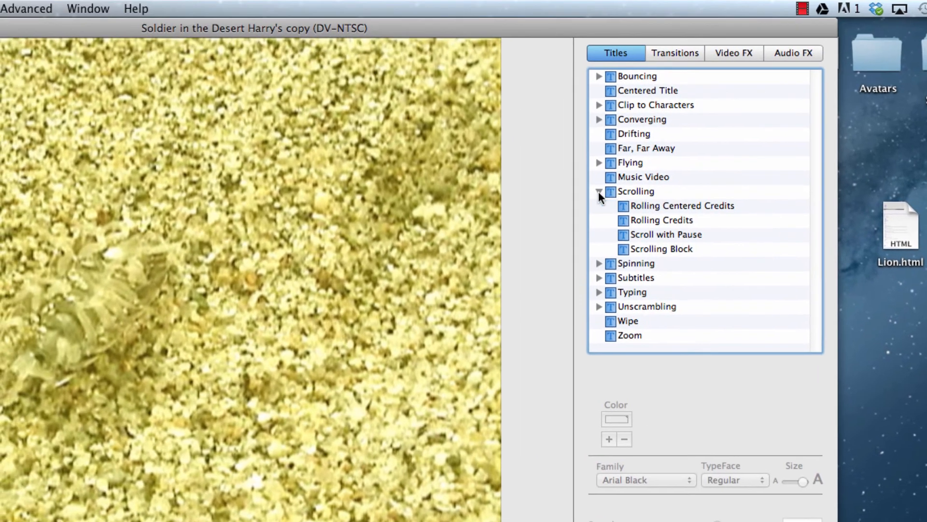
pyautogui.click(650, 221)
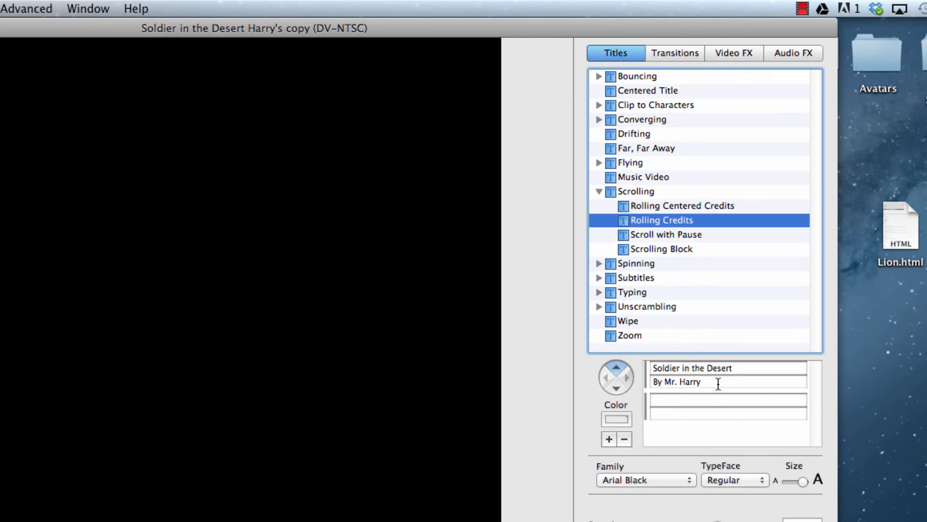
pyautogui.click(718, 382)
pyautogui.moveTo(718, 382); pyautogui.dragTo(601, 384)
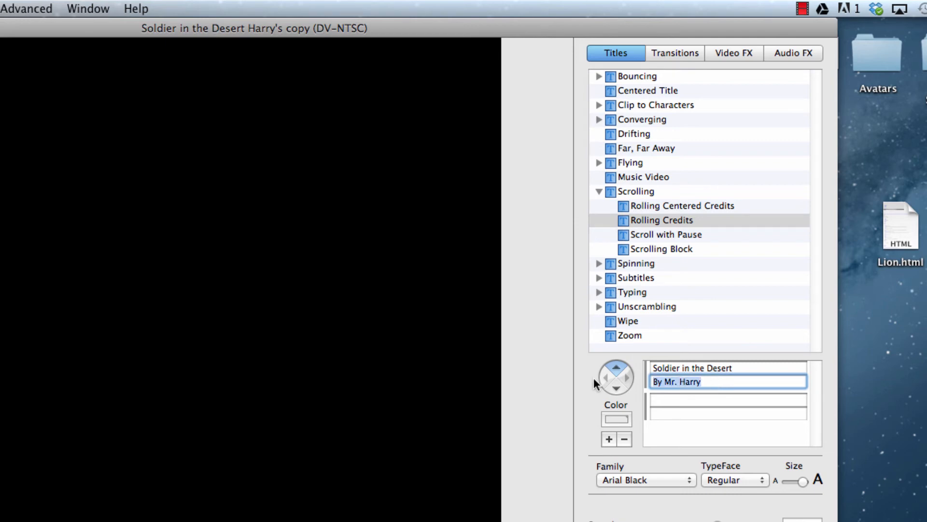
pyautogui.write('Edited')
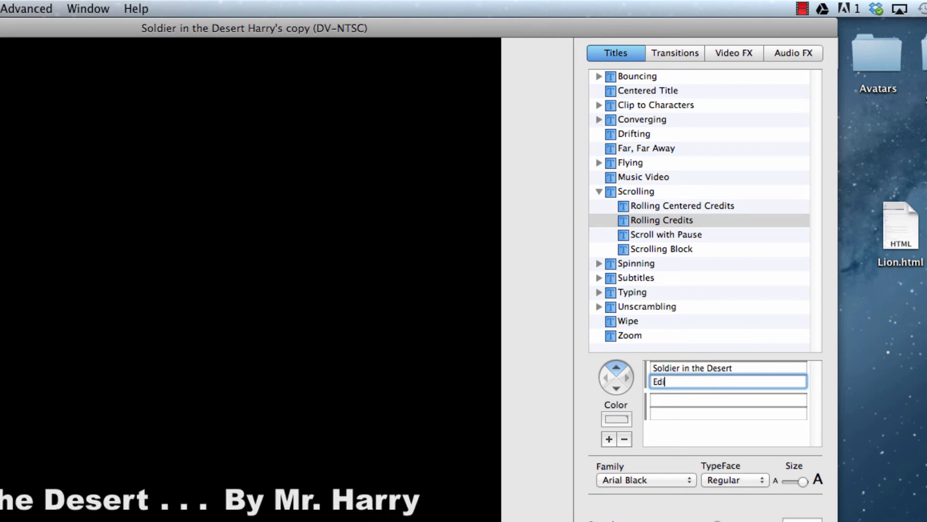
pyautogui.write(' By Mr. Ha')
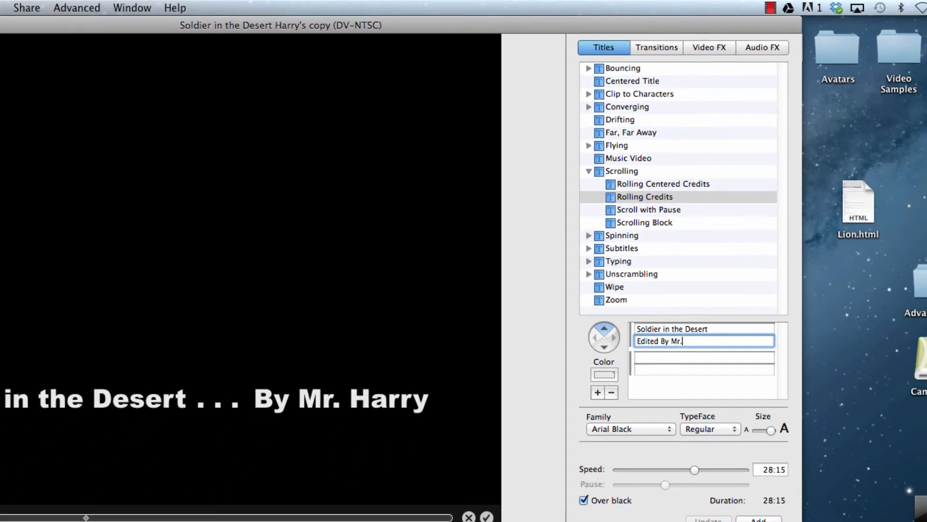
pyautogui.write('rry')
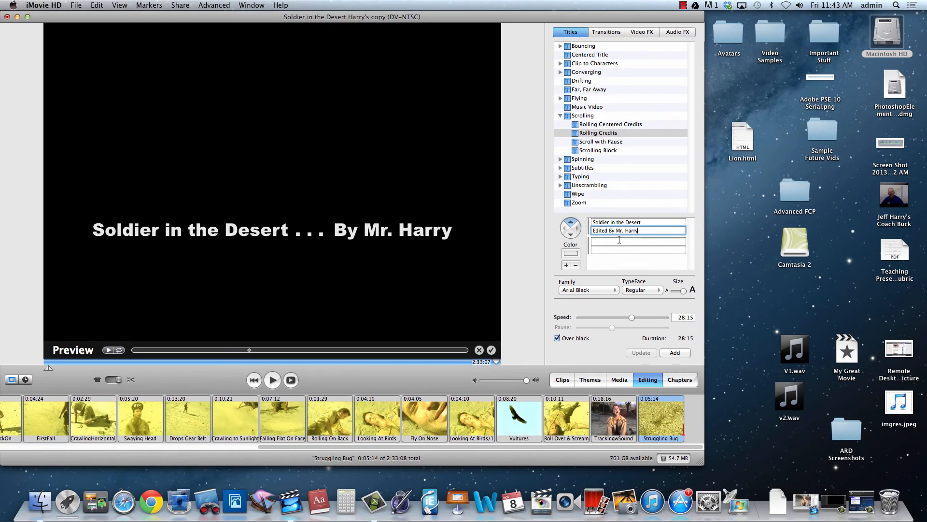
# Step: Fill in the second credit with "Sound Bytes" and, on its second line, "By" followed by the creator's name
pyautogui.click(619, 240)
pyautogui.write('So')
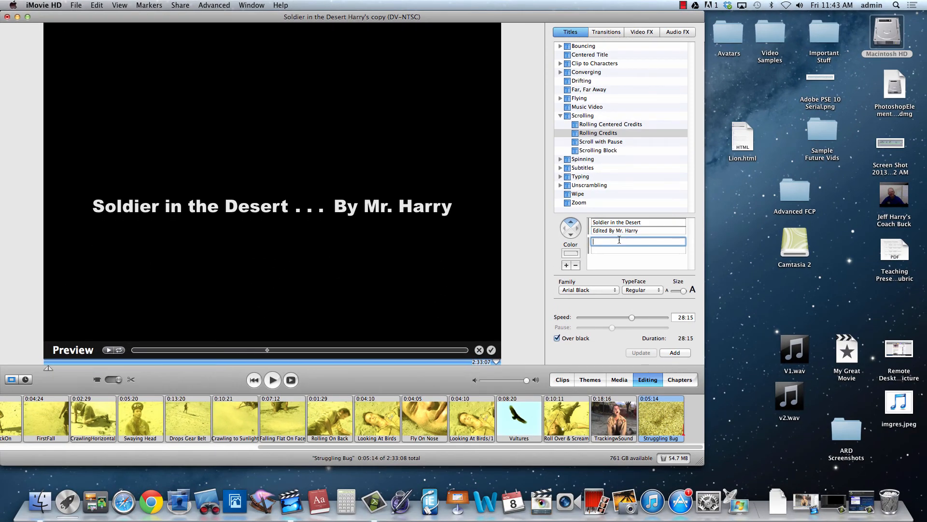
pyautogui.write('und Bytes')
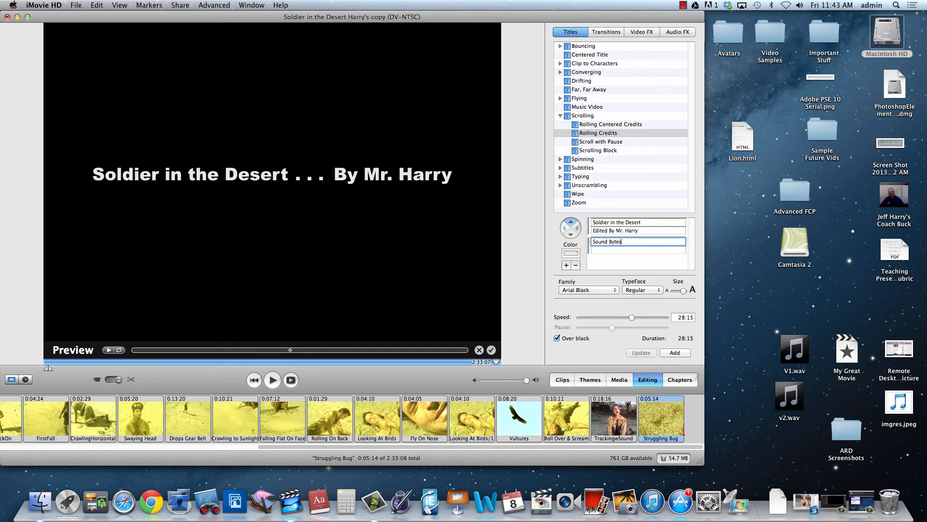
pyautogui.press('Return')
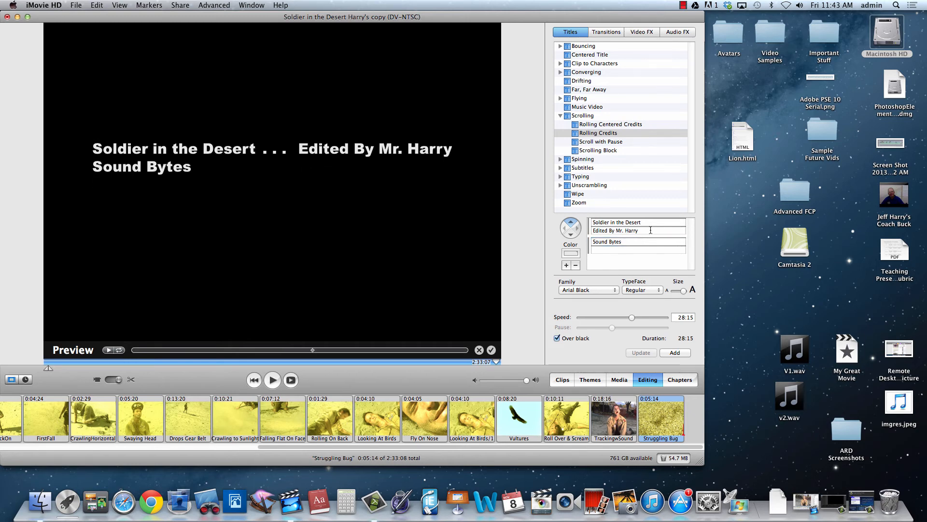
pyautogui.click(607, 250)
pyautogui.write('By ')
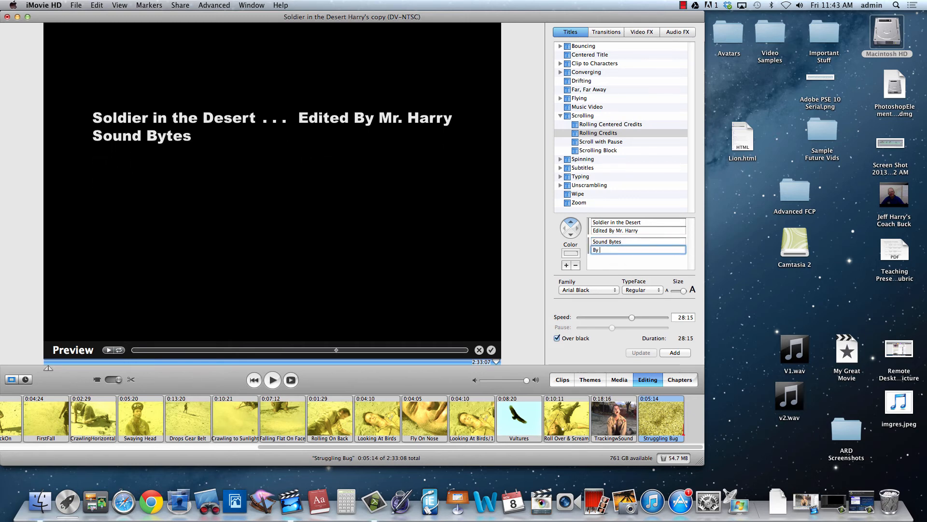
pyautogui.write('Mr. Harry')
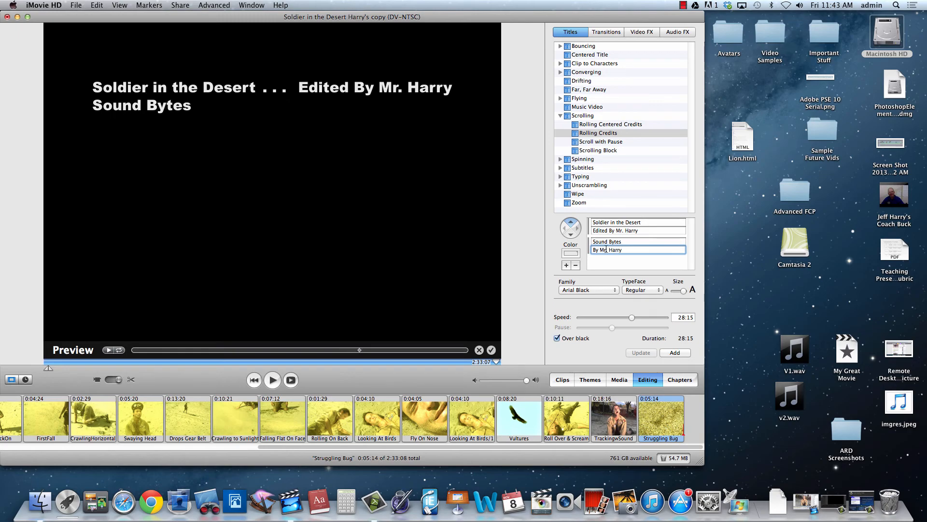
# Step: Turn off Over black for the rolling credits and apply them to the closing Struggling Bug clip
pyautogui.click(556, 339)
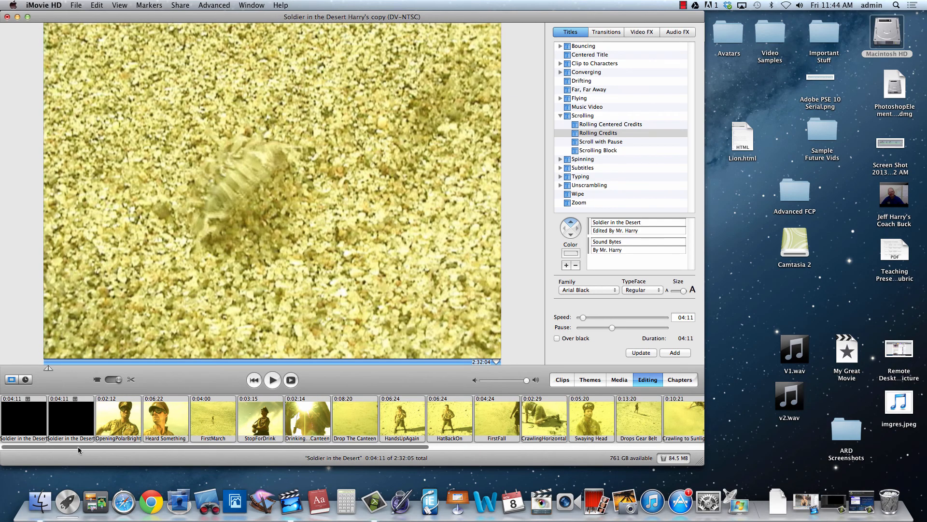
pyautogui.moveTo(78, 447); pyautogui.dragTo(352, 445)
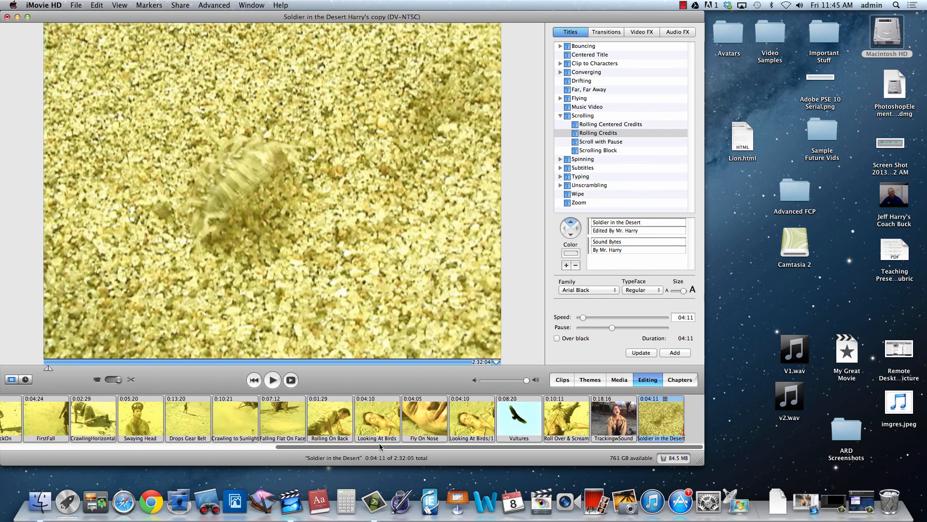